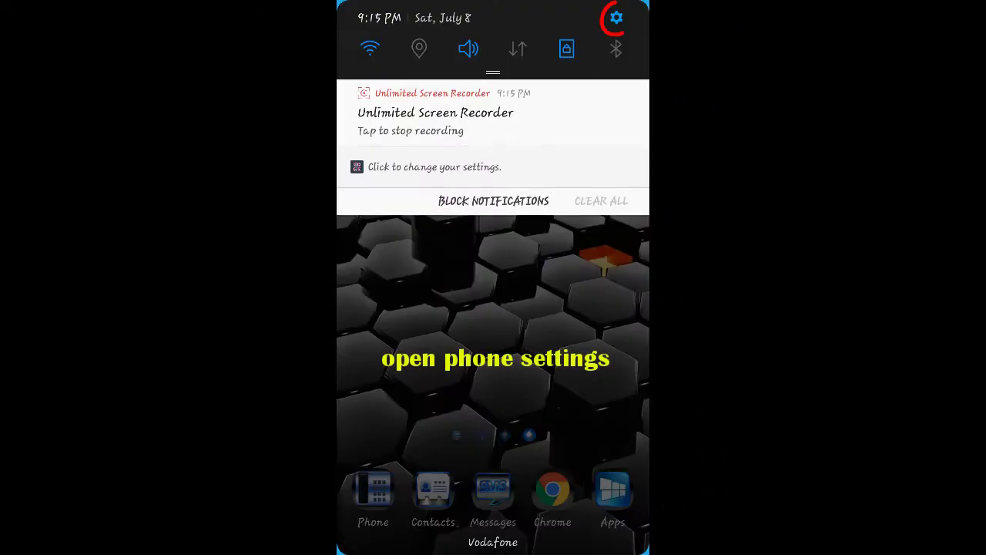
Go to Settings > Connections > More connection settings, where Download booster is off.
left_click(617, 17)
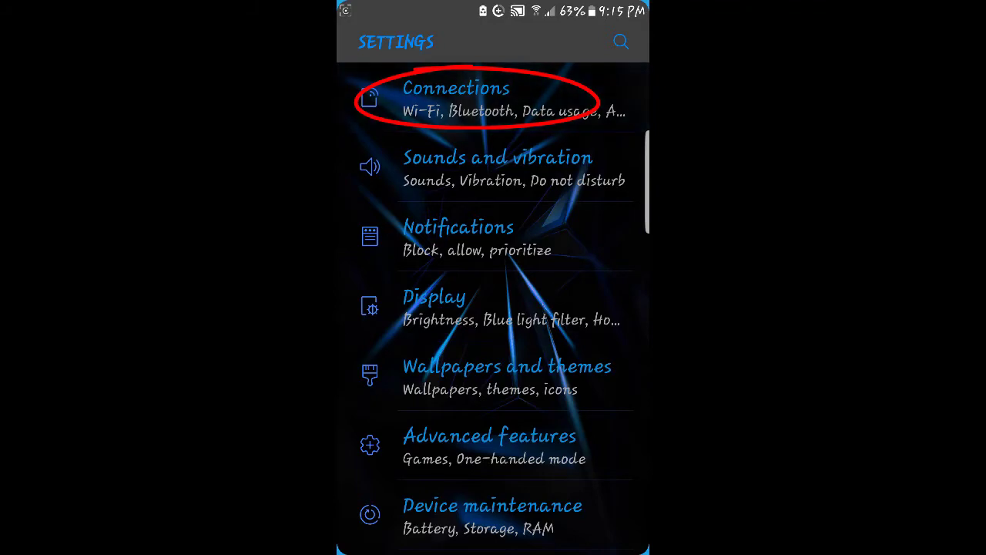
left_click(456, 99)
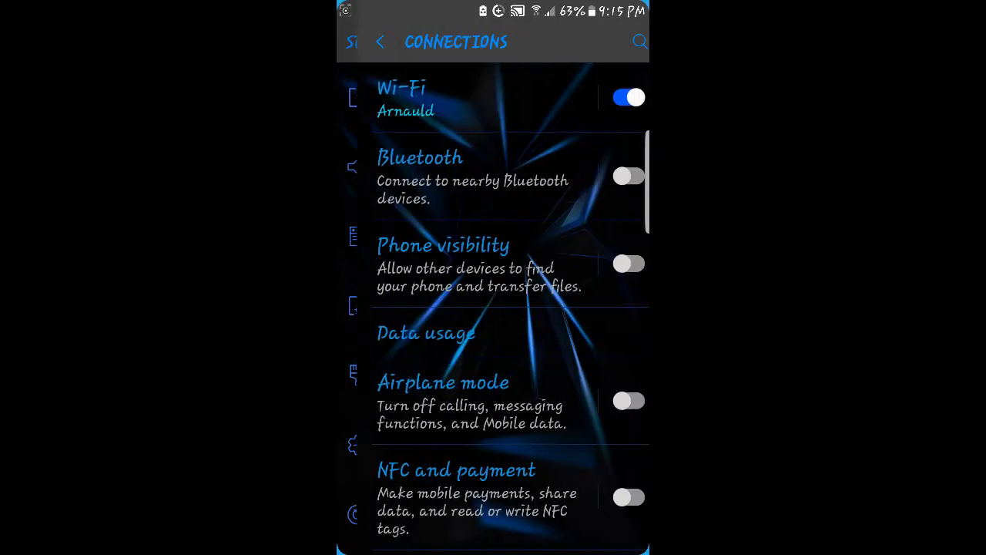
left_click_drag(470, 356, 500, 214)
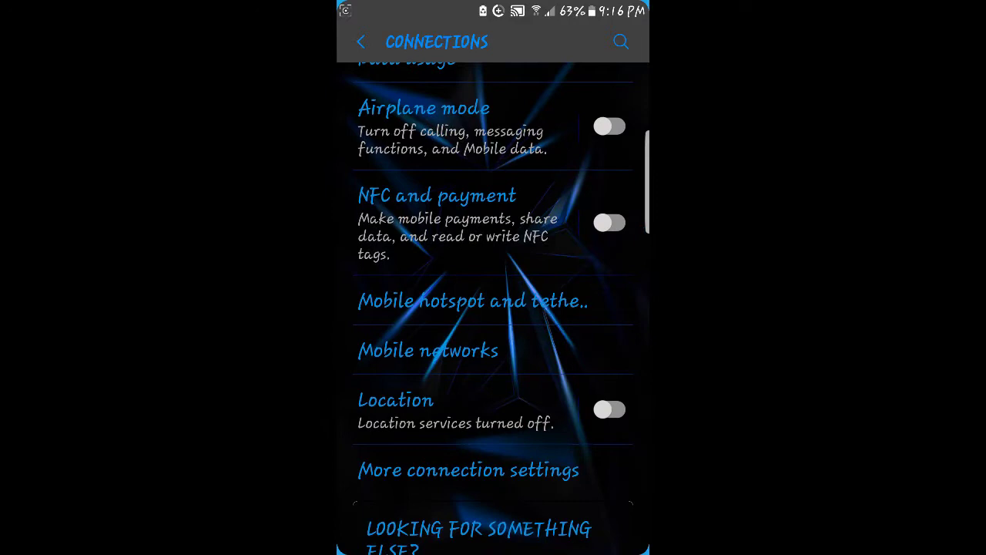
left_click(539, 474)
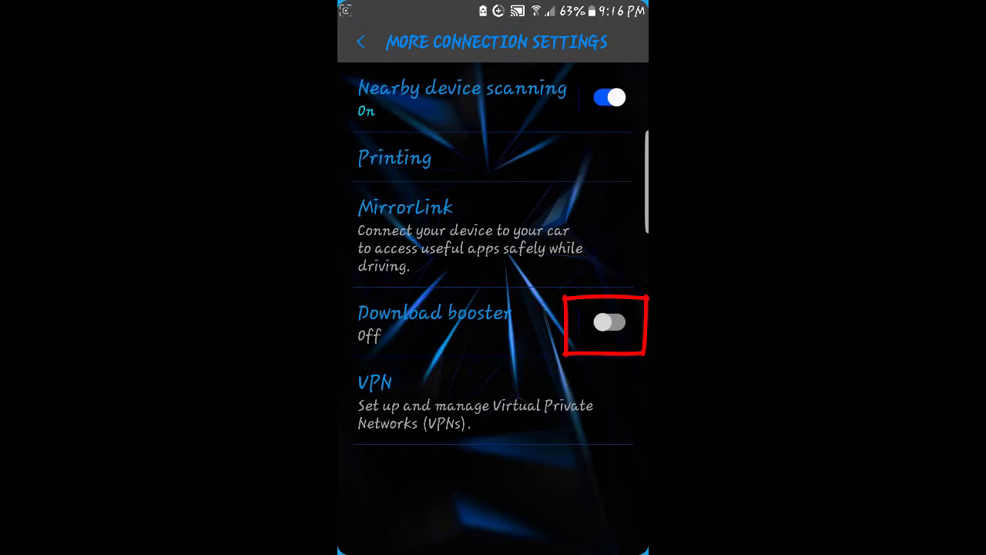
Enable Download booster and allow mobile data to be turned on for it.
left_click(609, 322)
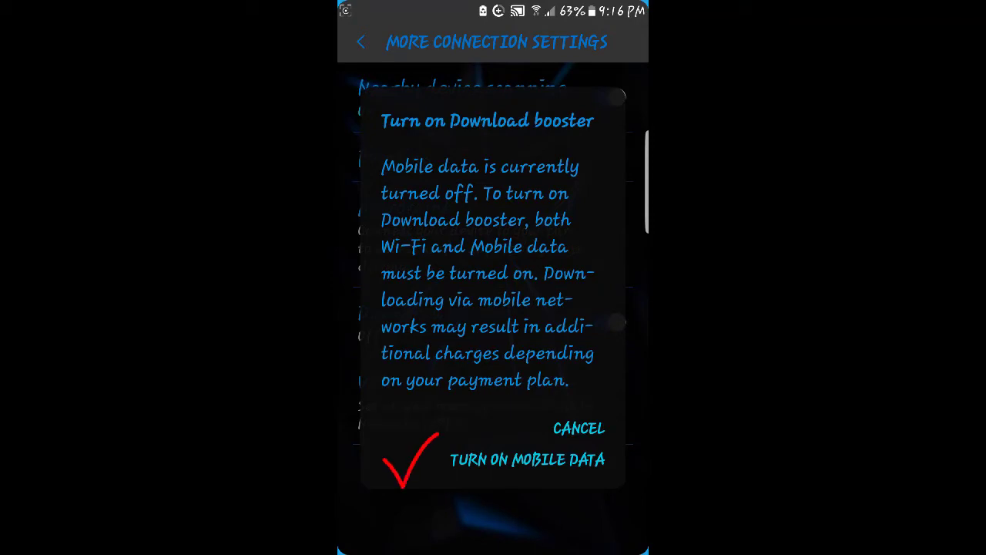
left_click(532, 458)
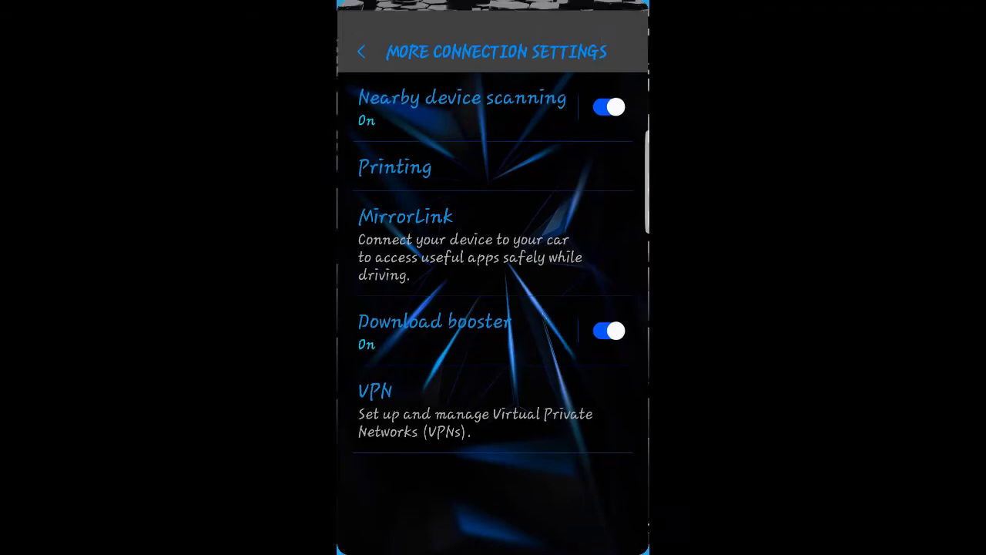
Switch back to the WeChat listing in Play Store via recent apps.
left_click_drag(462, 284, 463, 324)
left_click(525, 255)
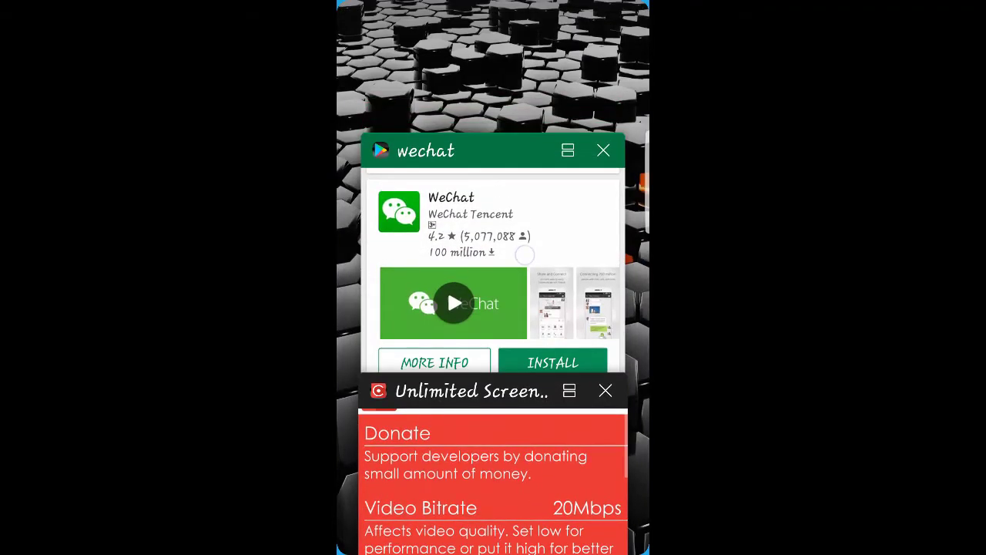